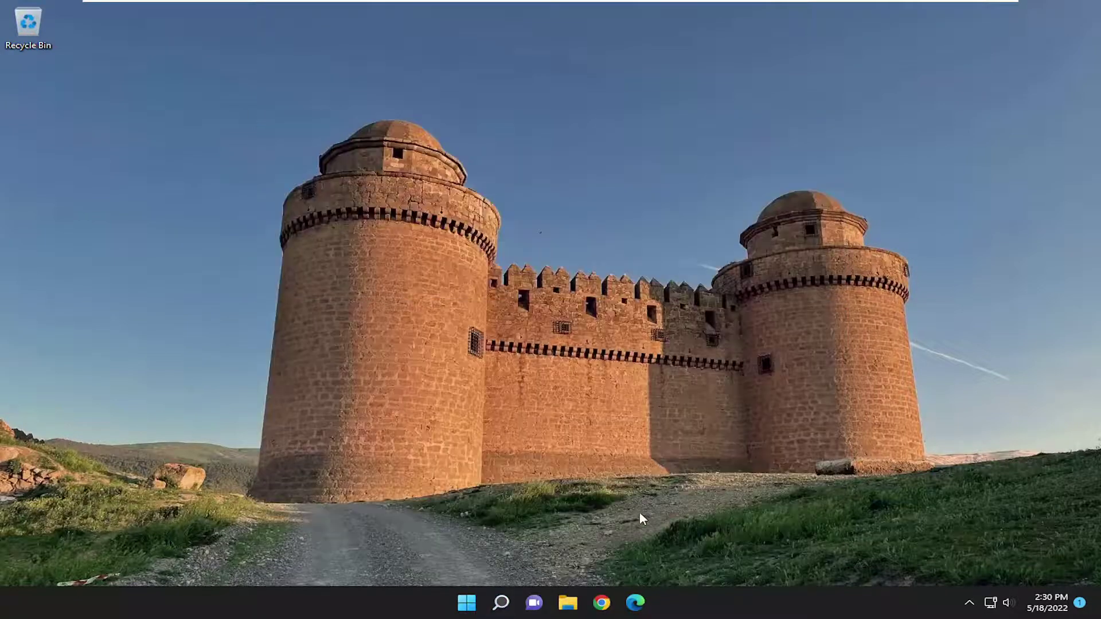
Search Windows for 'device manager'.
left_click(501, 601)
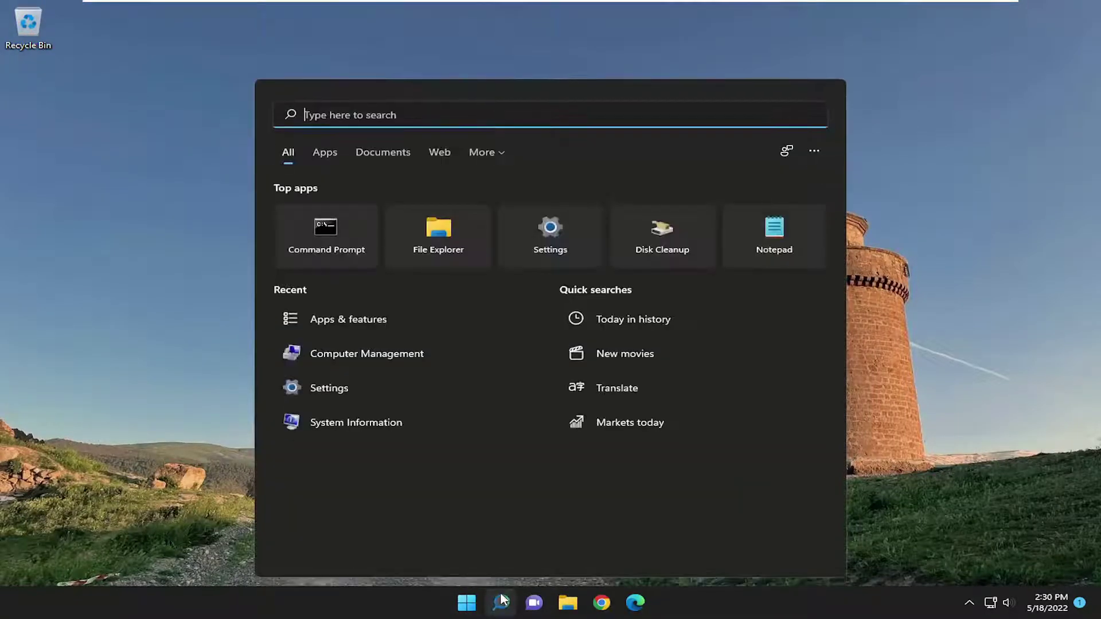
type("device manager")
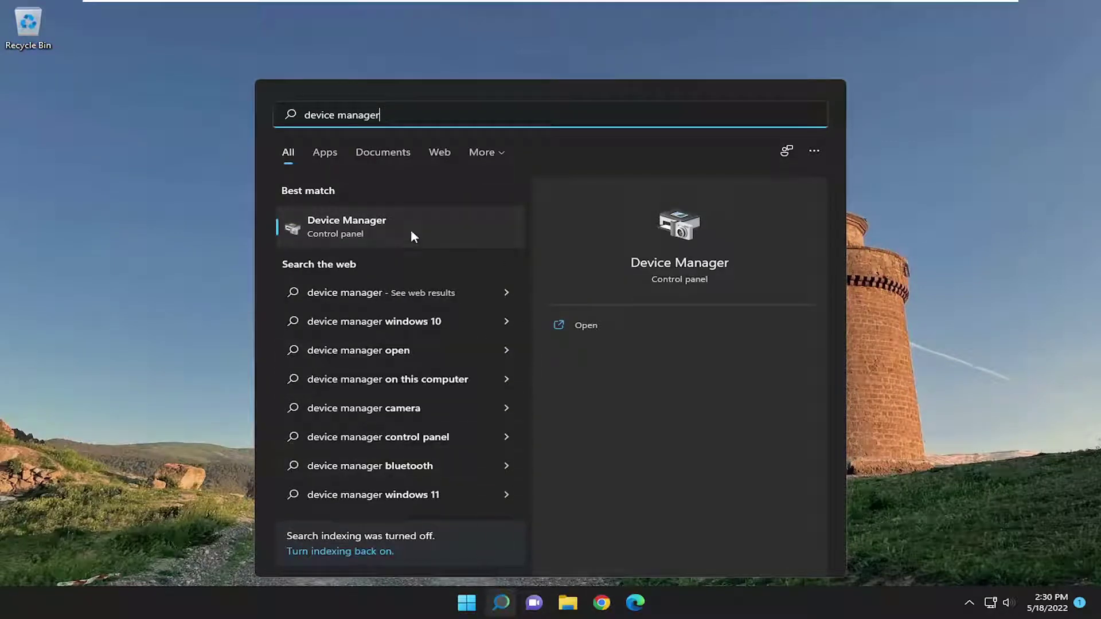
Open Device Manager, expand Universal Serial Bus controllers and select Generic USB Hub.
left_click(370, 225)
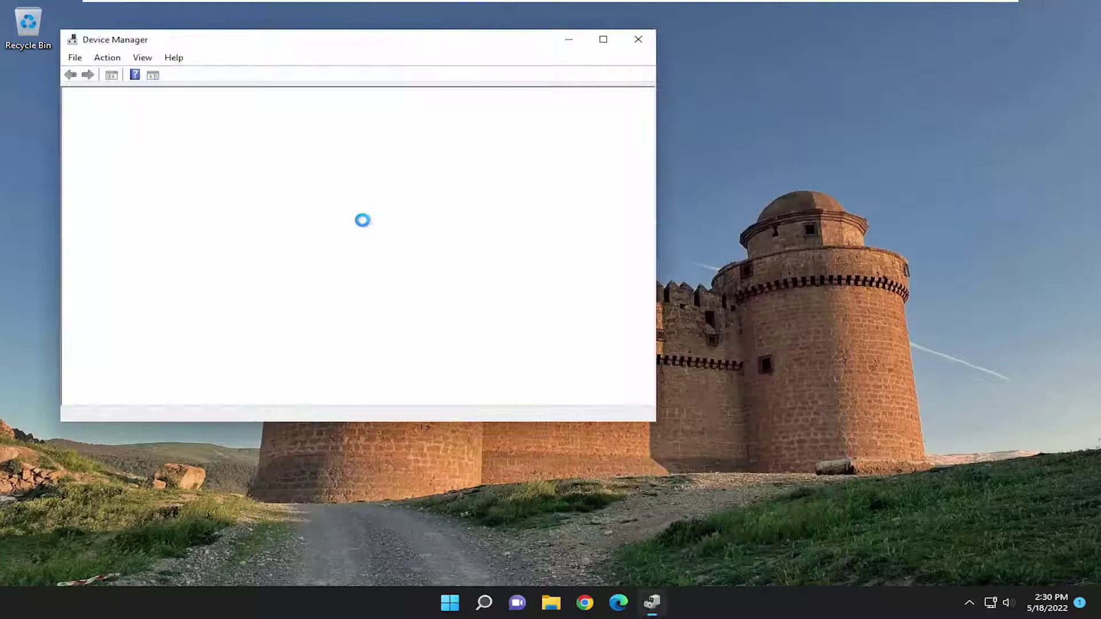
left_click_drag(396, 57, 599, 76)
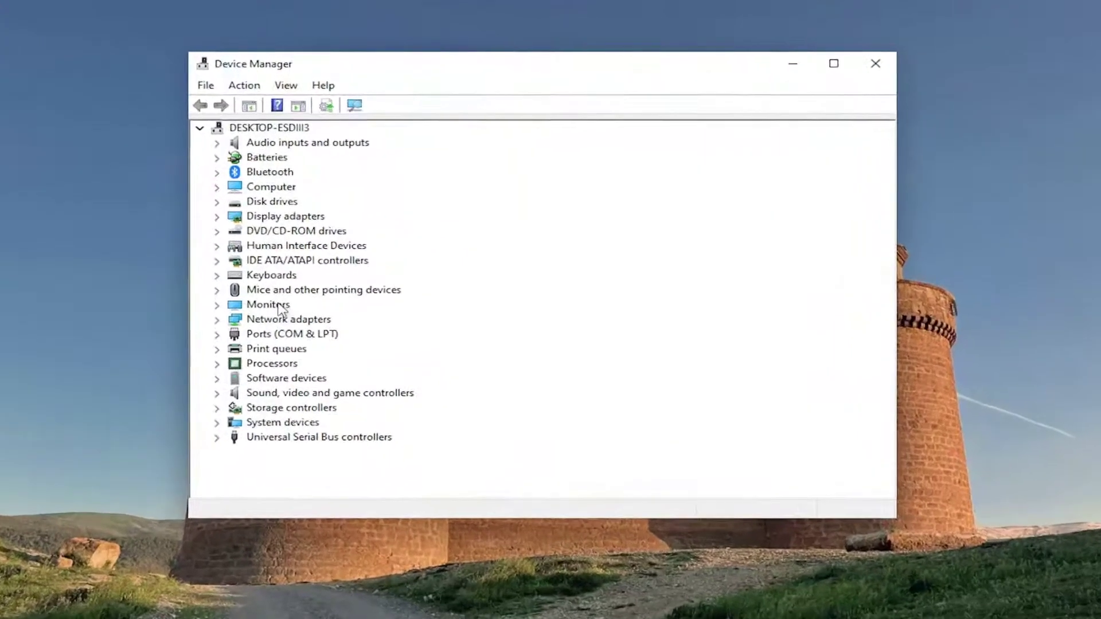
double_click(299, 437)
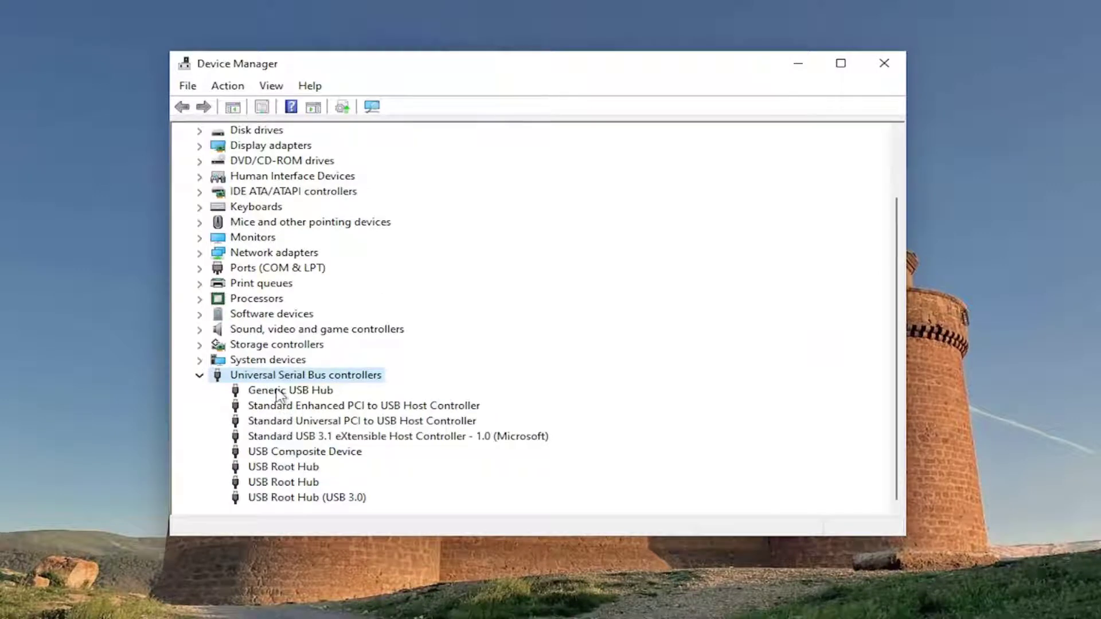
left_click(279, 394)
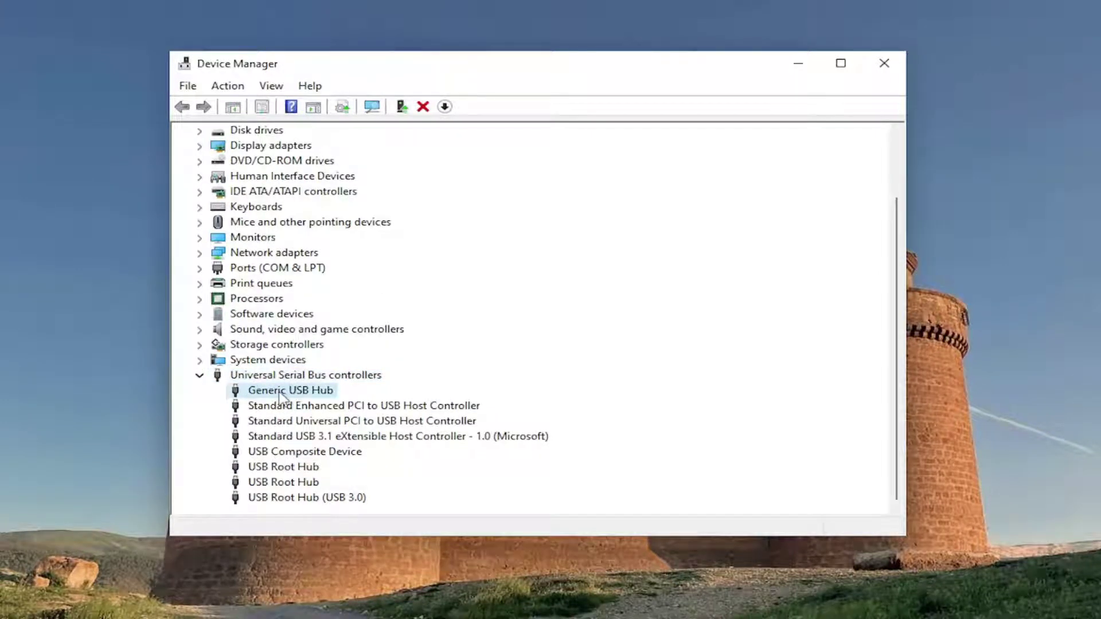
Reinstall the Generic USB Hub driver from the compatible drivers already on the computer.
right_click(280, 394)
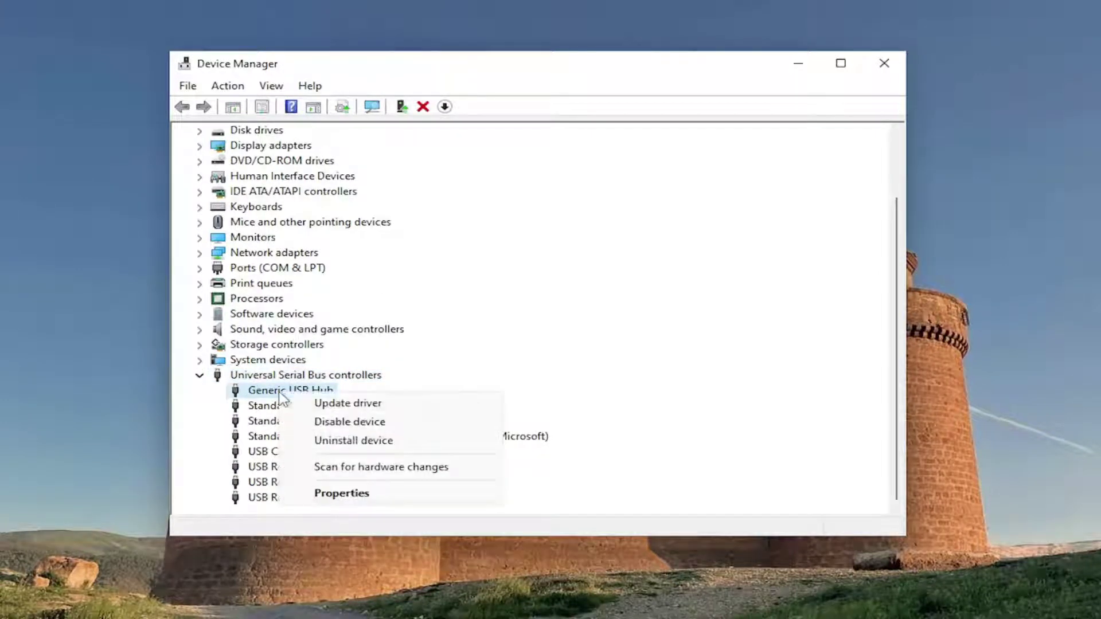
left_click(351, 404)
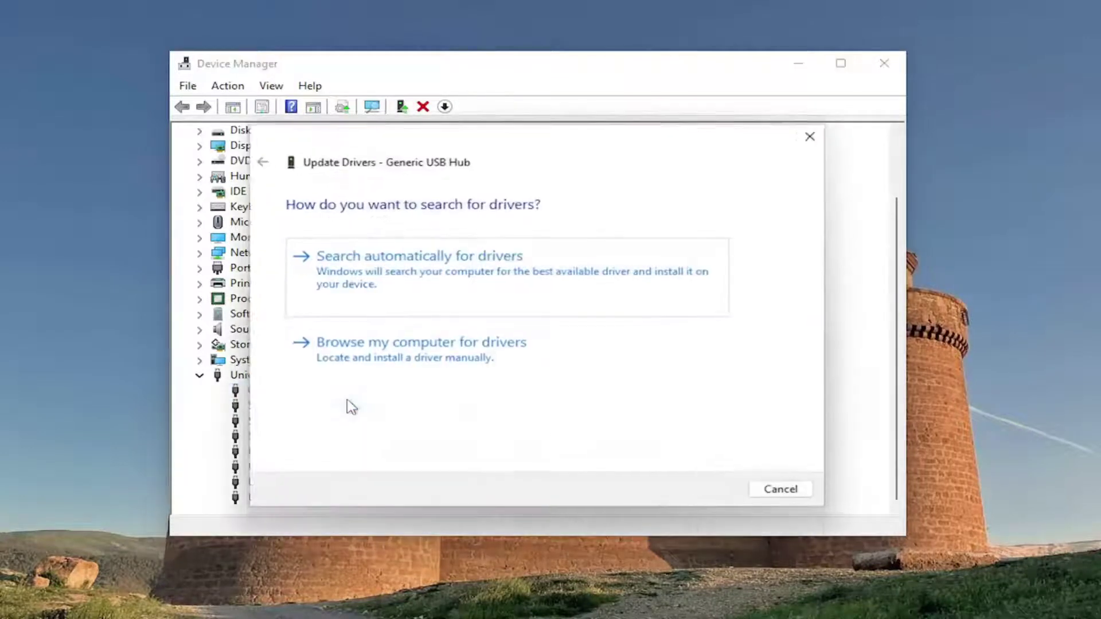
left_click(377, 350)
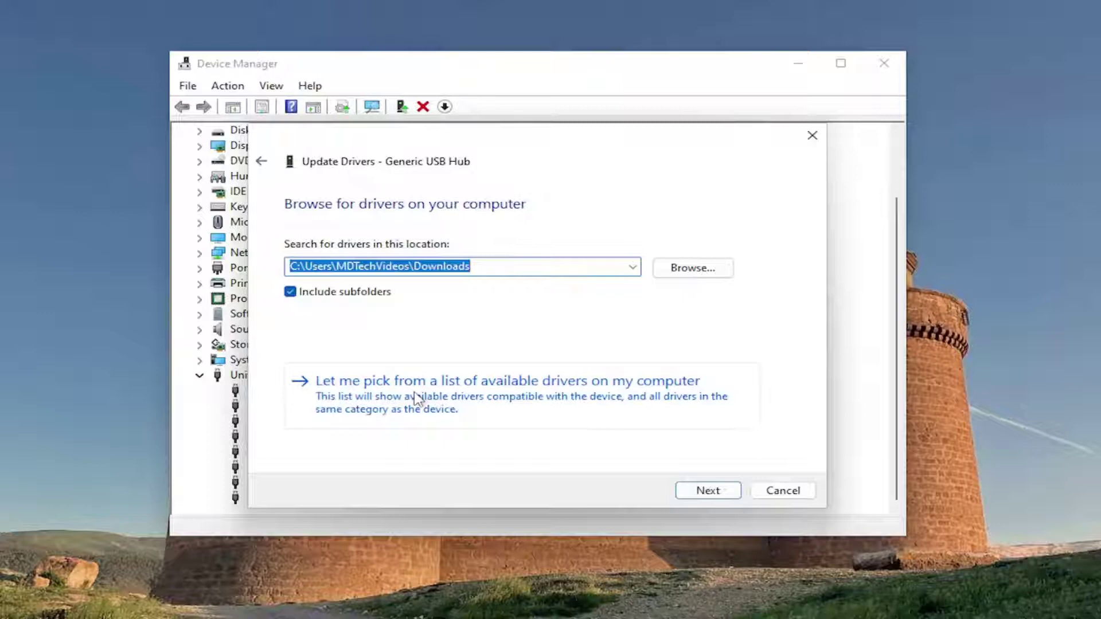
left_click(653, 407)
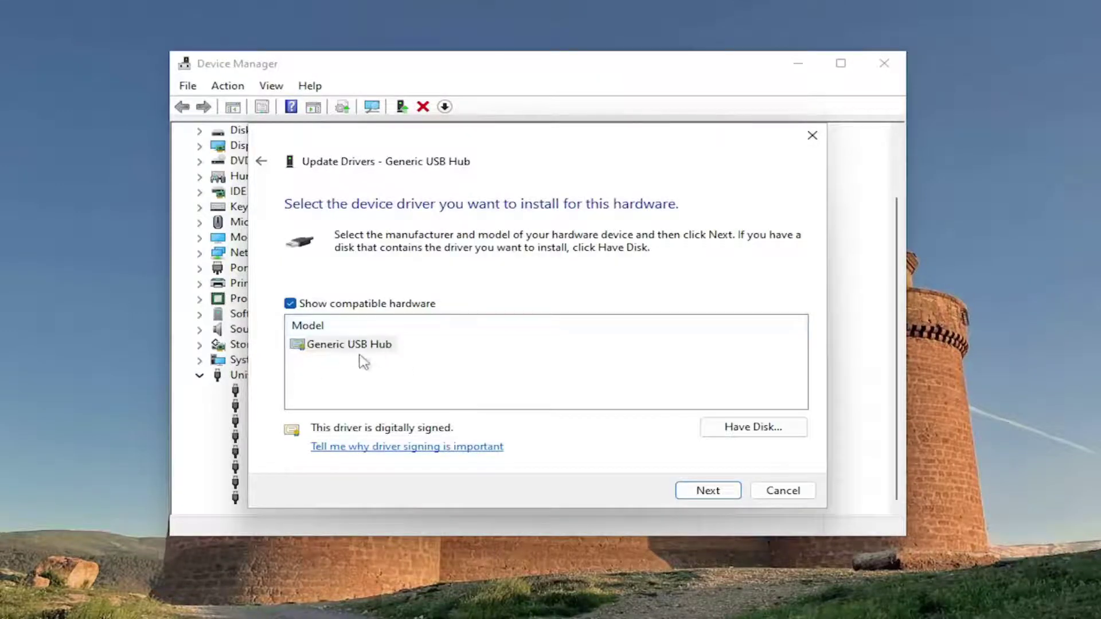
left_click(707, 491)
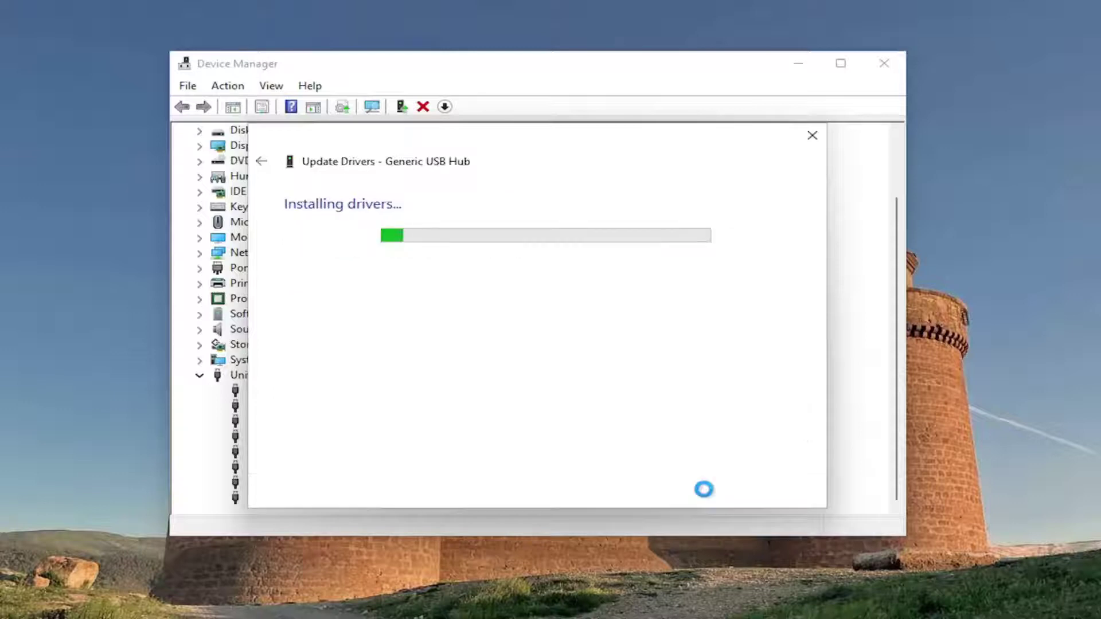
left_click(786, 488)
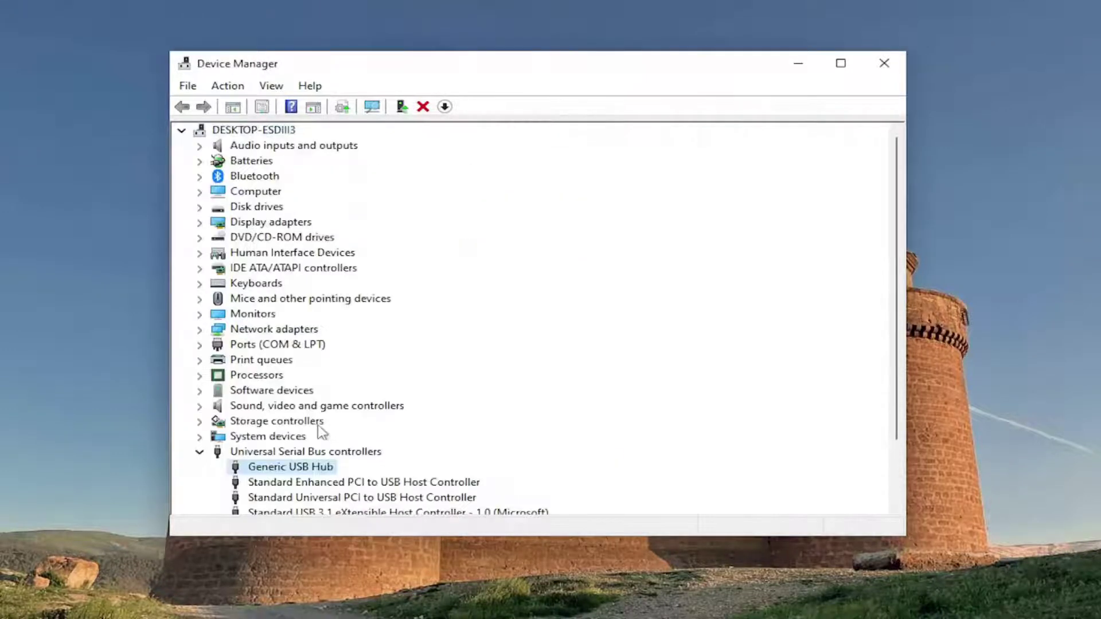
View the Standard Enhanced PCI to USB Host Controller's properties, then close them unchanged.
scroll(321, 432, "down", 2)
double_click(309, 406)
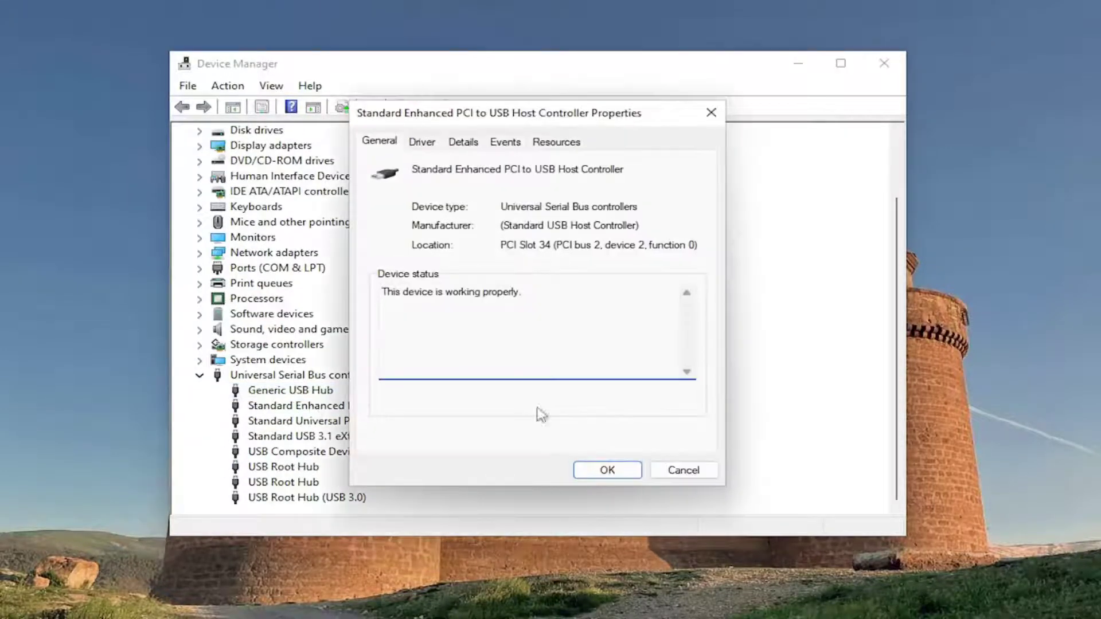
left_click(683, 470)
Reinstall the Standard Enhanced PCI to USB Host Controller driver from its compatible driver list.
right_click(285, 394)
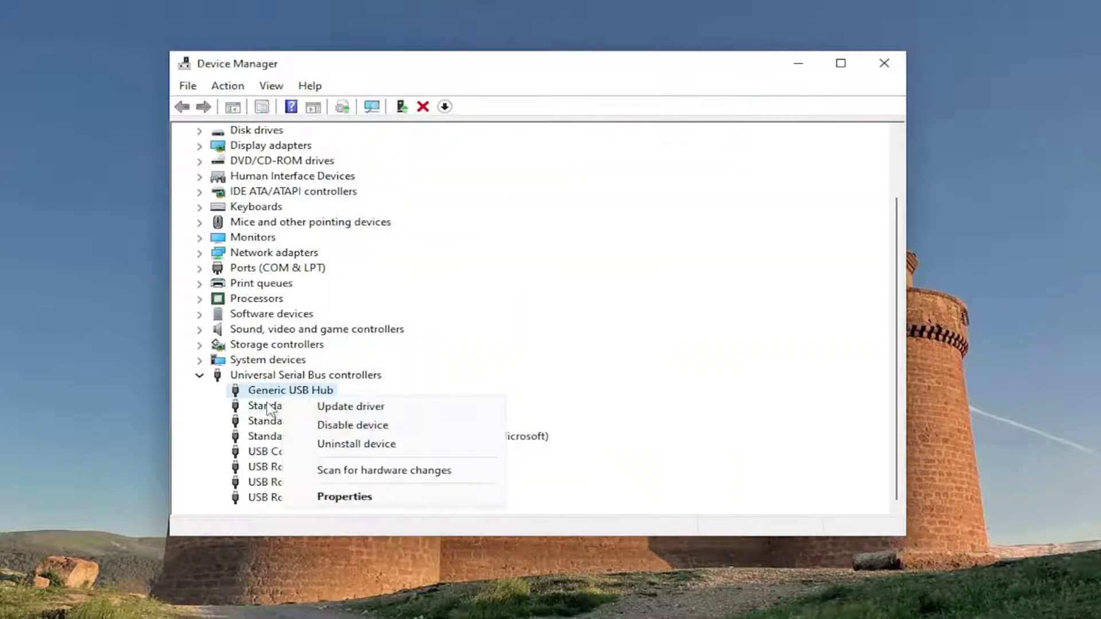
left_click(299, 407)
left_click(439, 342)
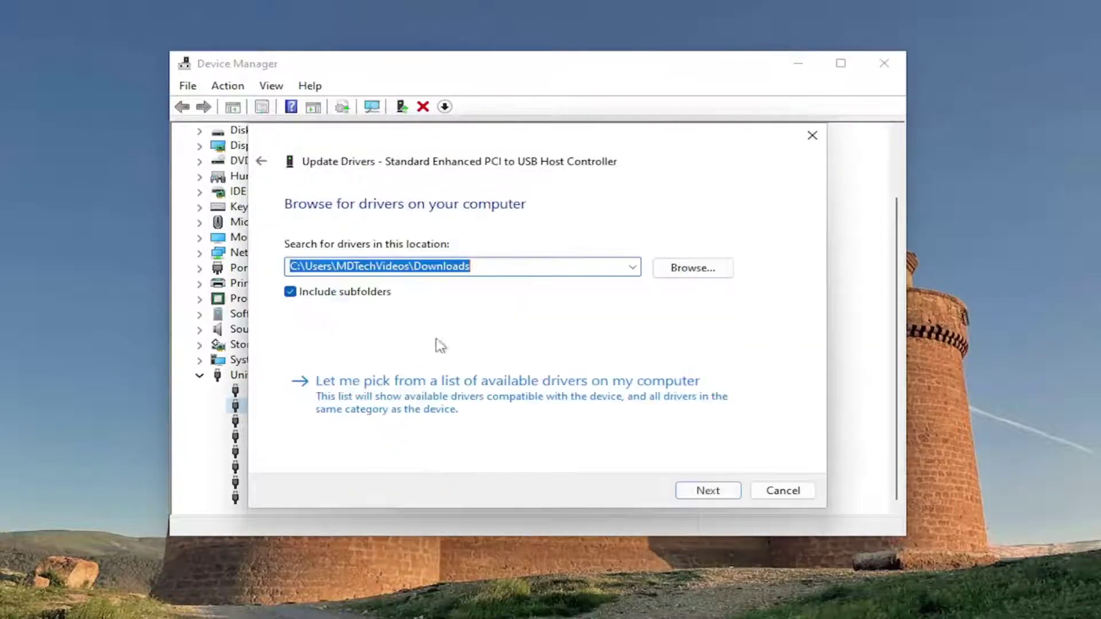
left_click(437, 407)
left_click(709, 491)
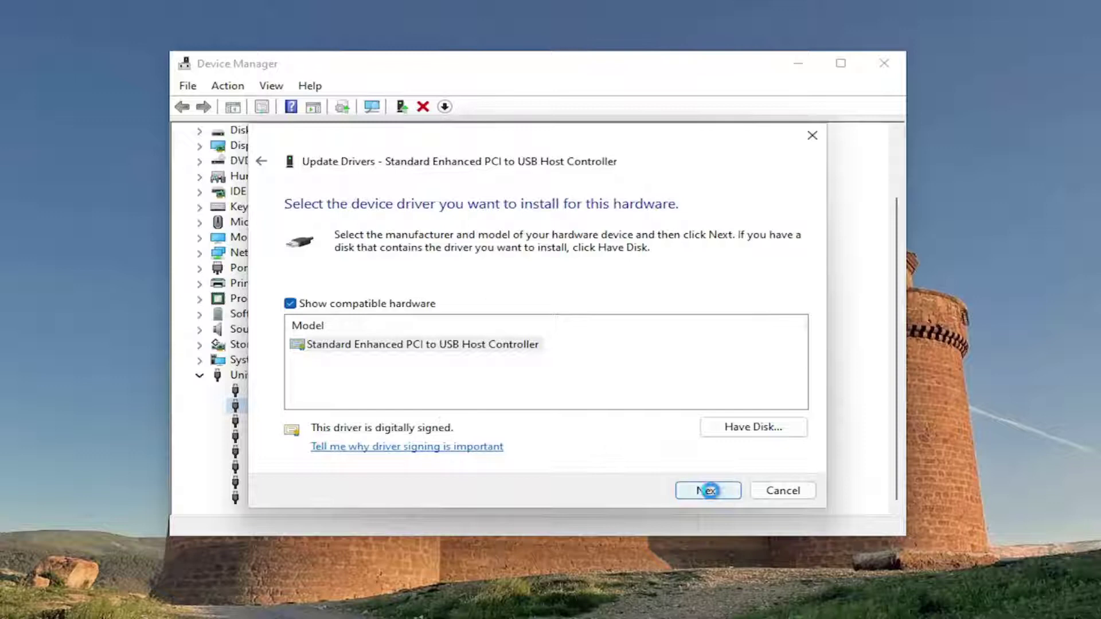
left_click(784, 489)
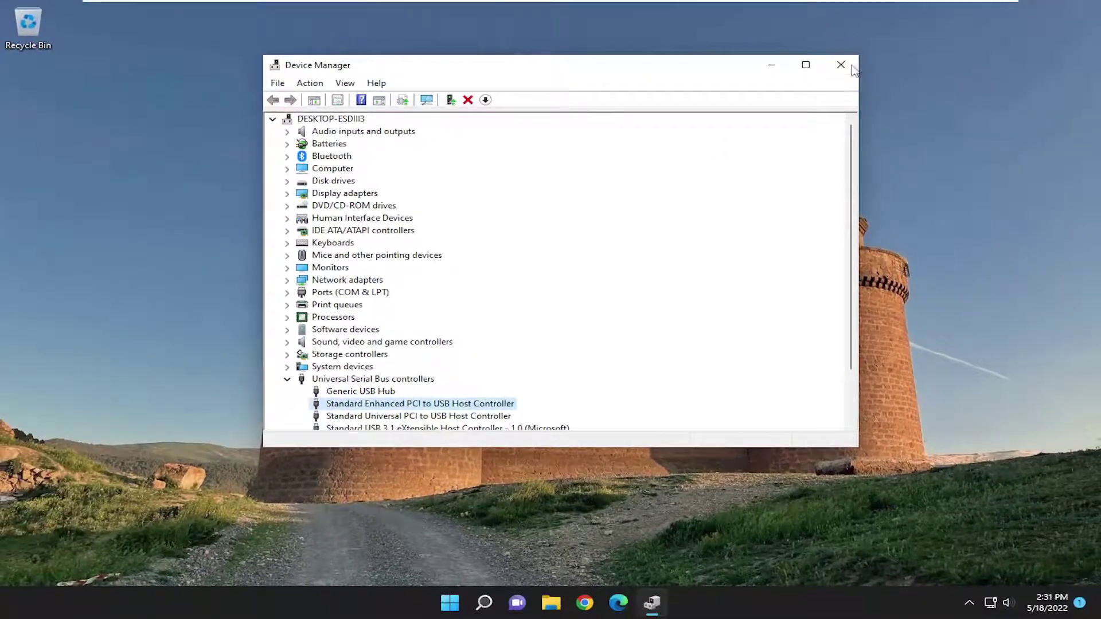
Close Device Manager and launch Command Prompt as administrator from a 'cmd' search.
left_click(840, 65)
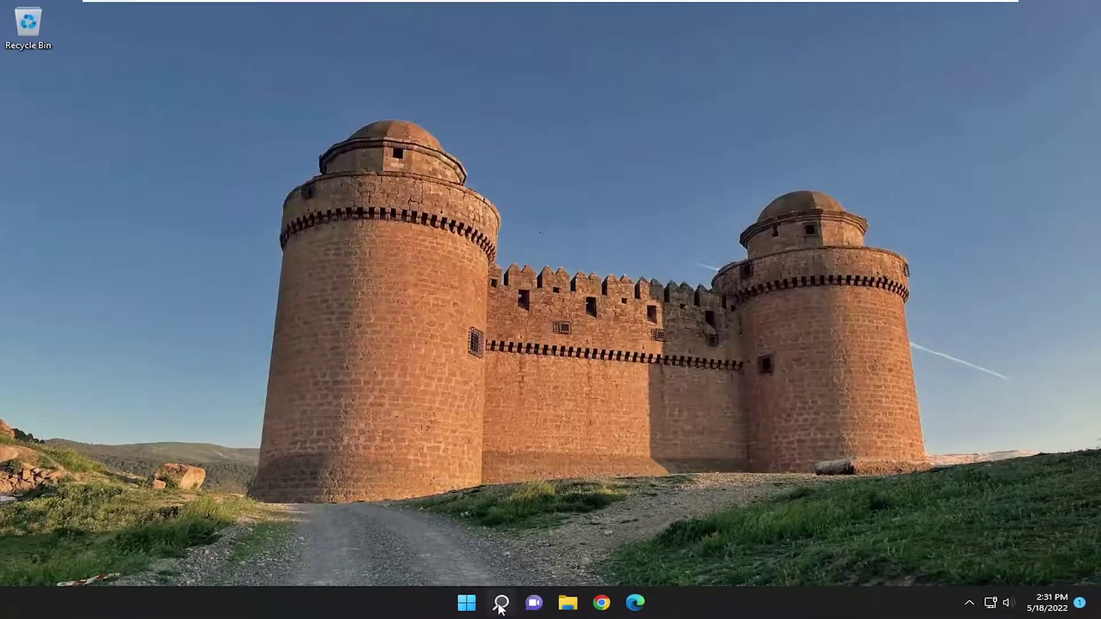
left_click(490, 604)
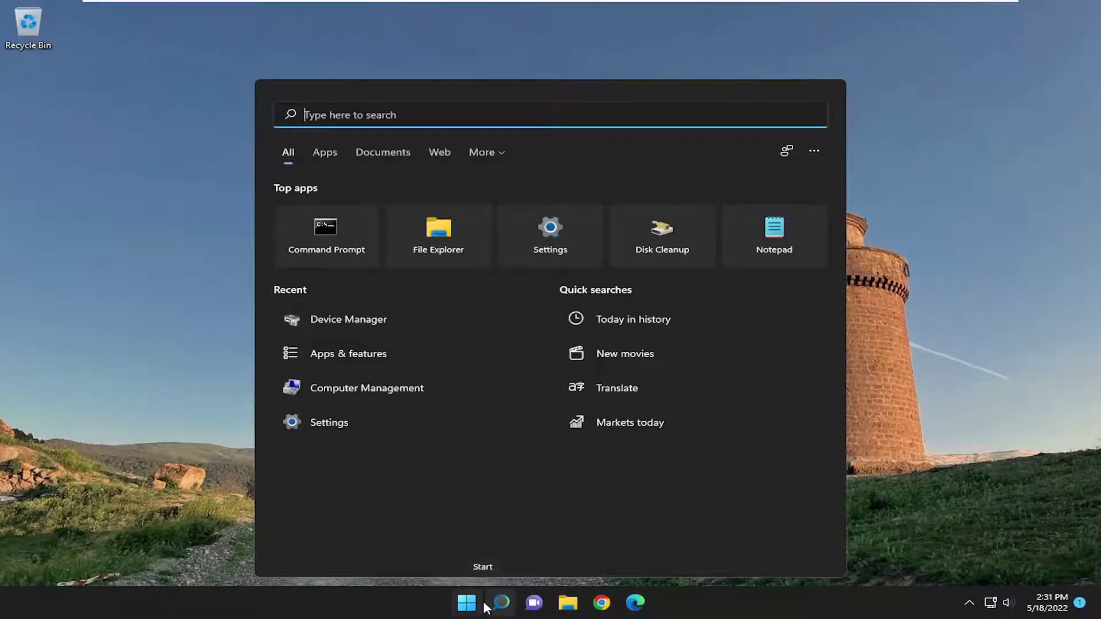
type("cmd")
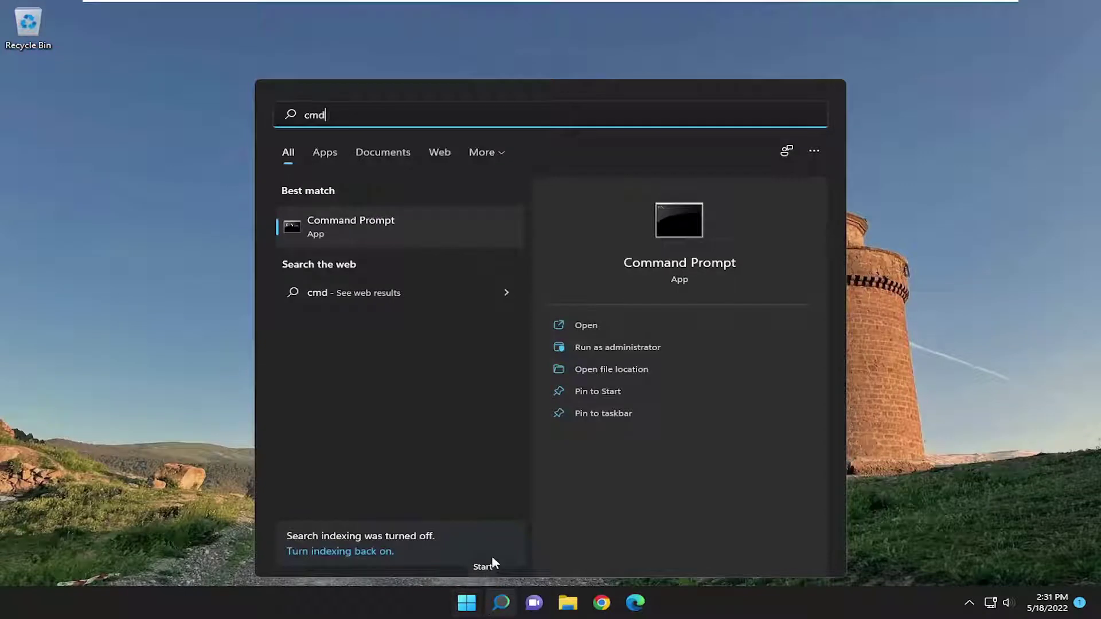
right_click(342, 217)
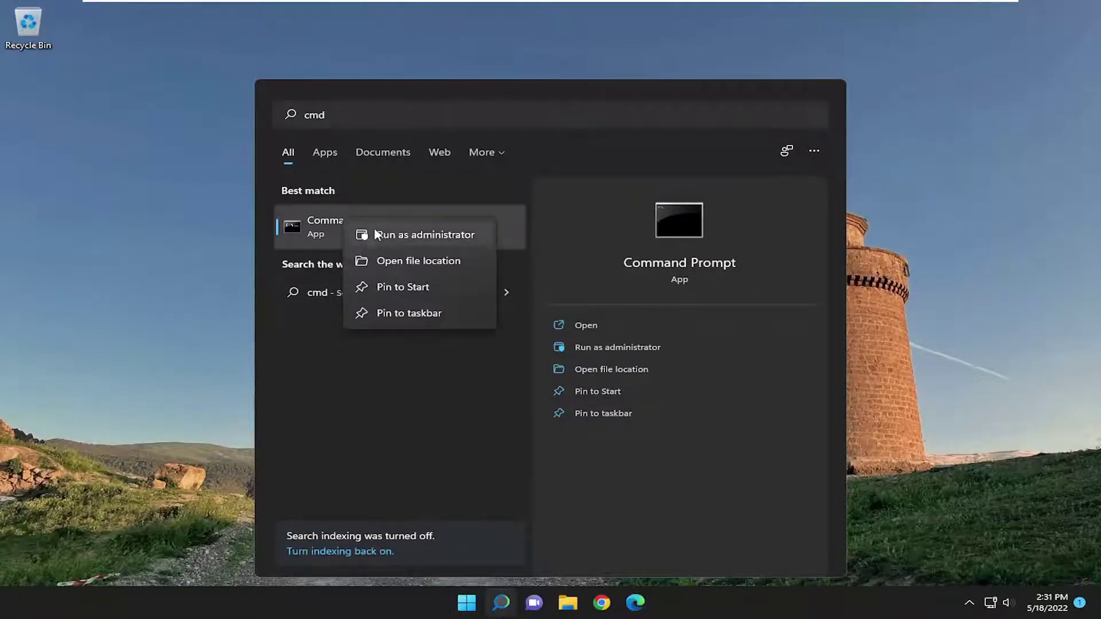
left_click(403, 235)
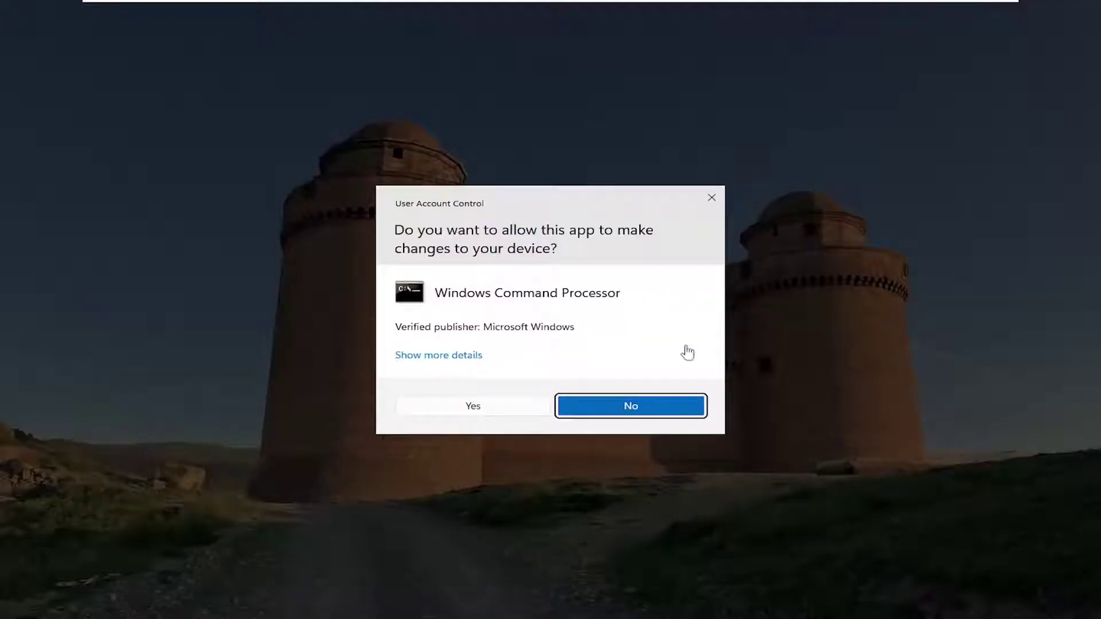
Approve the admin prompt and run sfc /scannow in the elevated Command Prompt.
left_click(472, 406)
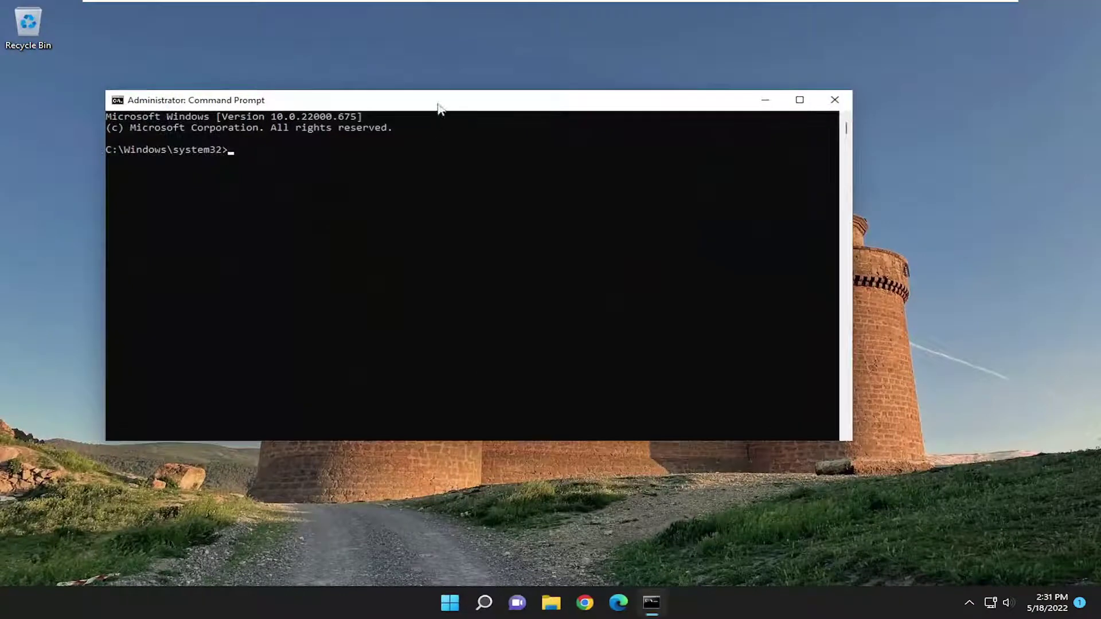
left_click_drag(437, 108, 493, 125)
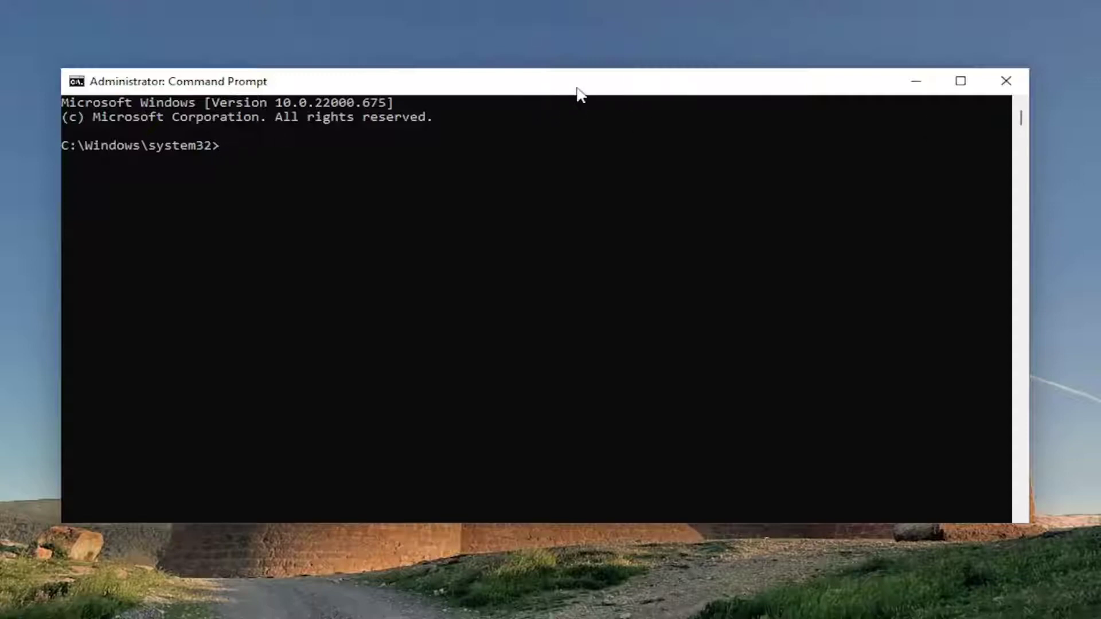
right_click(521, 86)
mouse_move(583, 222)
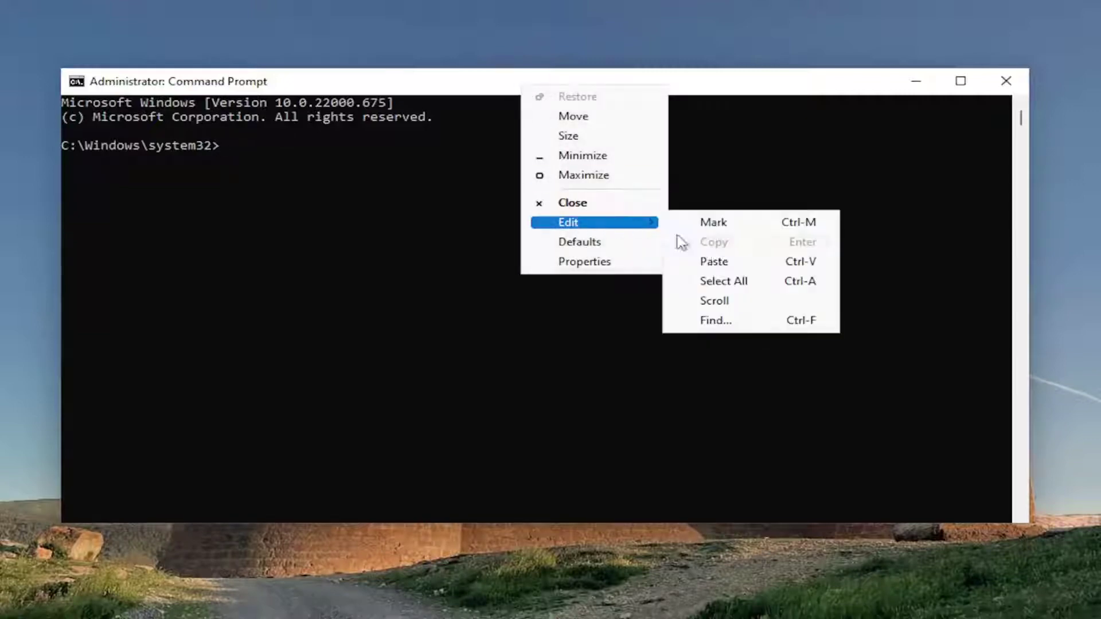
left_click(708, 259)
key("Return")
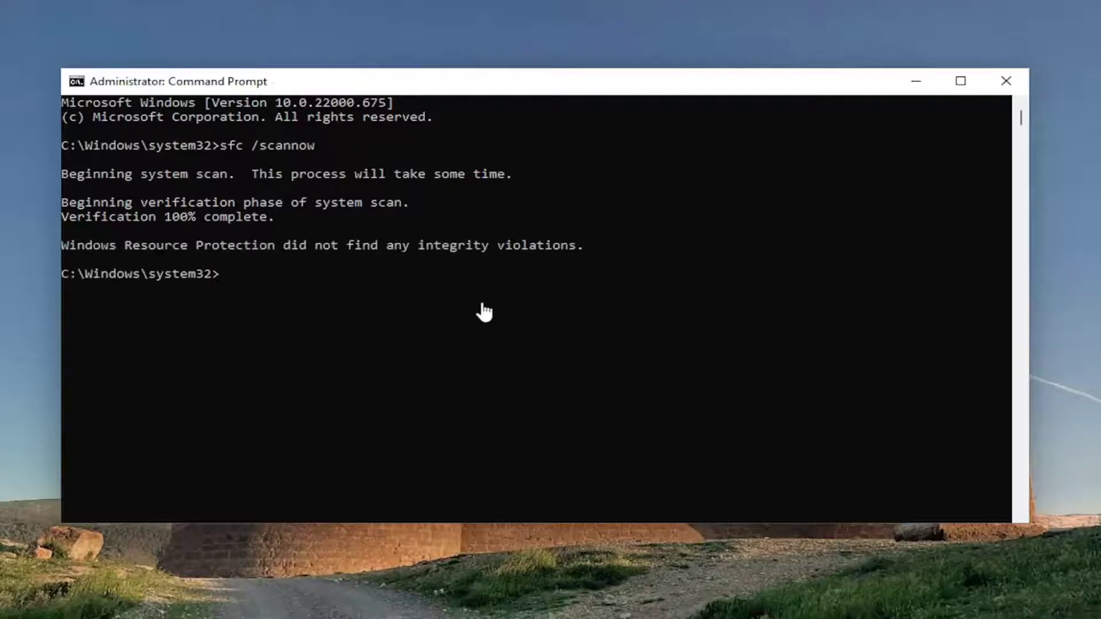
Paste and run DISM /online /cleanup-image /restorehealth in the Command Prompt.
right_click(481, 85)
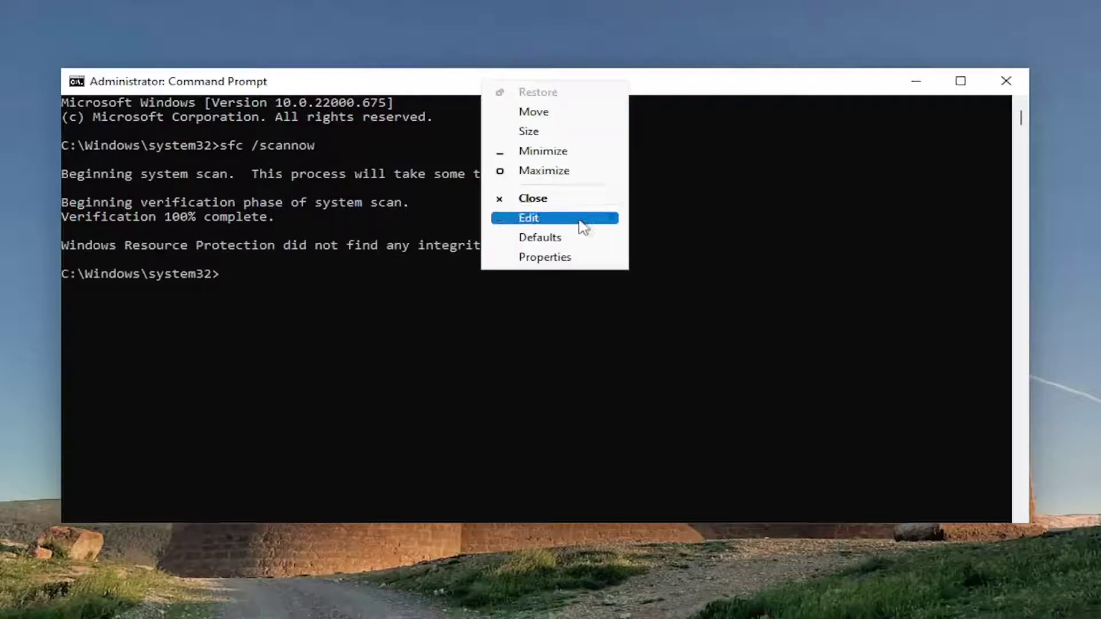
mouse_move(583, 219)
left_click(715, 257)
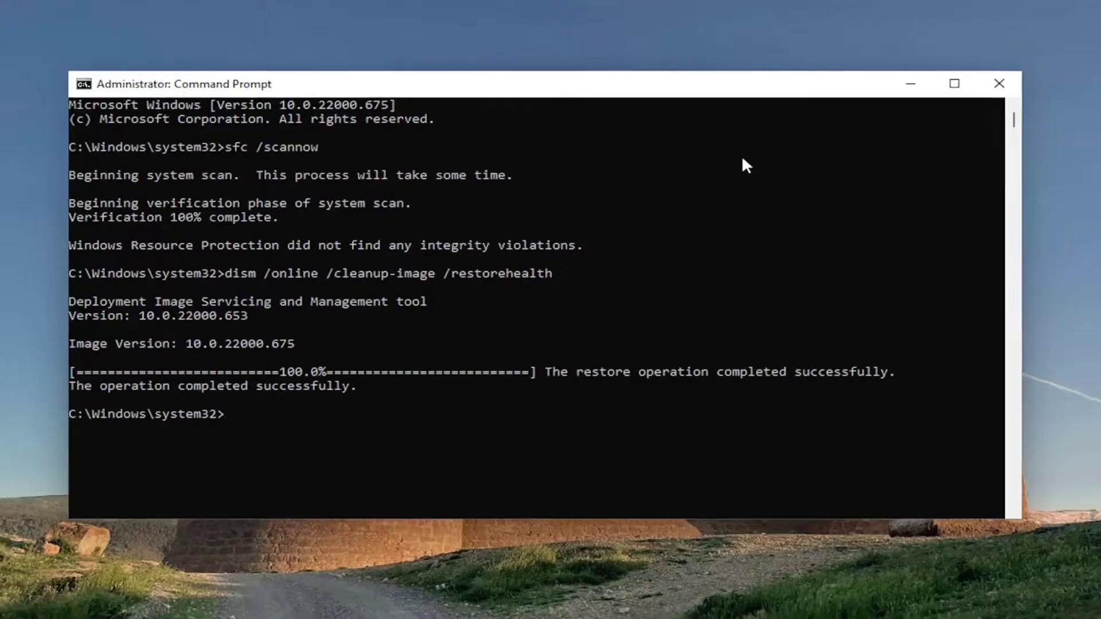
Close the Command Prompt window and bring up the Start button's quick-link menu.
left_click(999, 84)
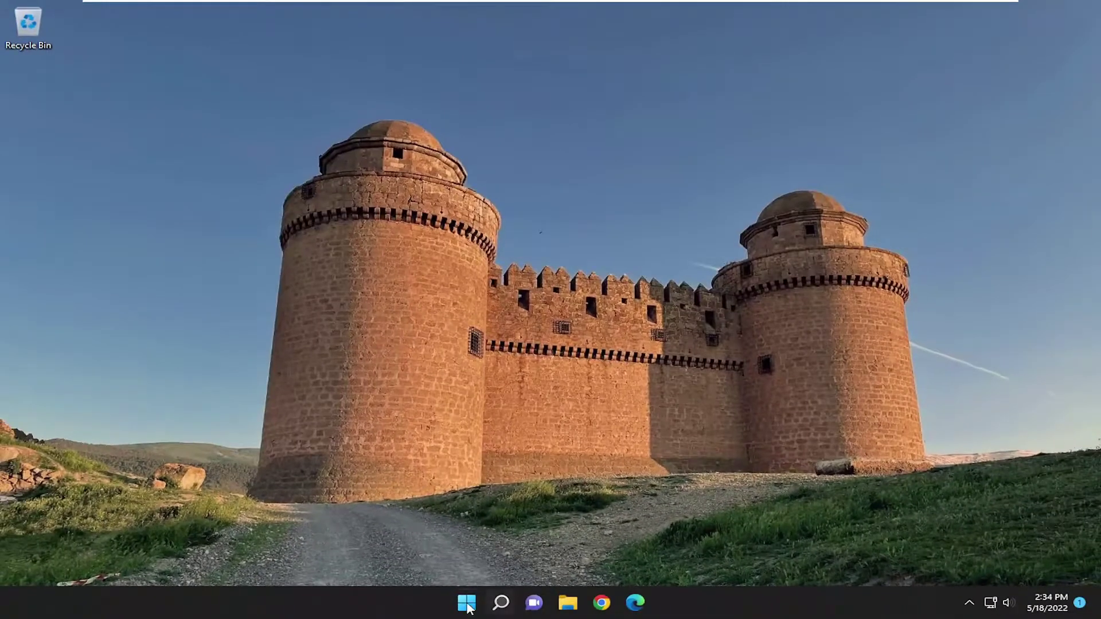
right_click(467, 603)
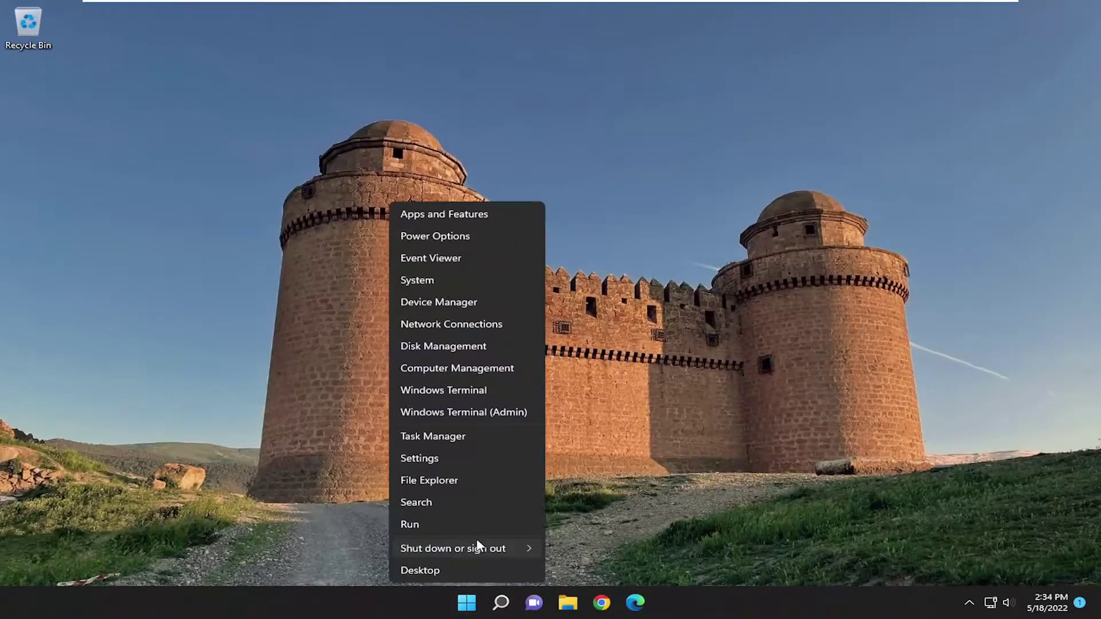